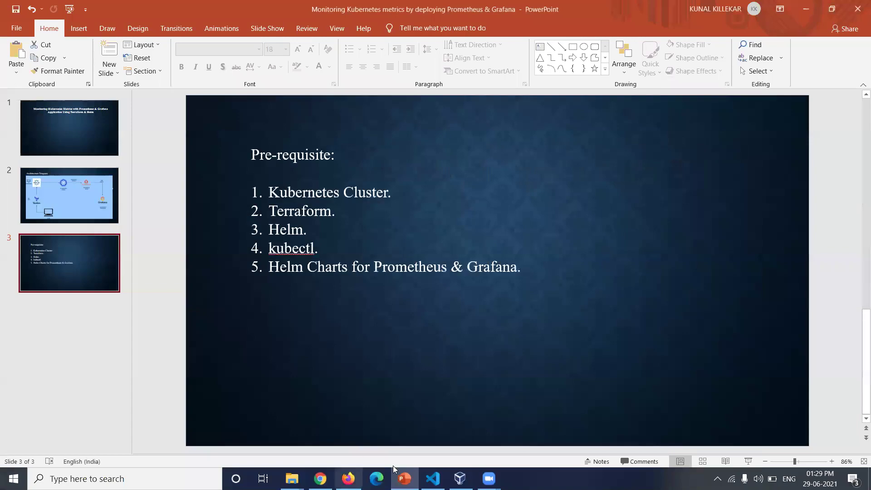
# - Open main.tf and read its helm/kubernetes providers, test namespace and Prometheus/Grafana Helm releases
pyautogui.click(433, 479)
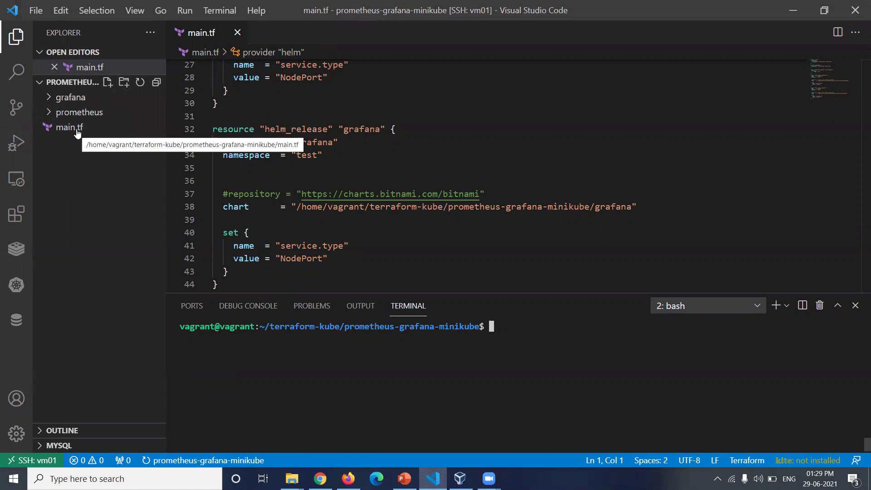
pyautogui.click(64, 130)
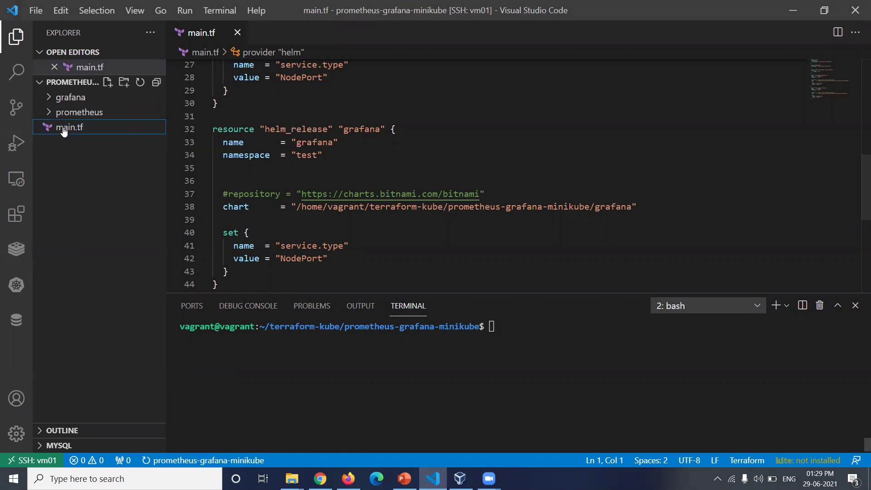
pyautogui.scroll(9, 345, 120)
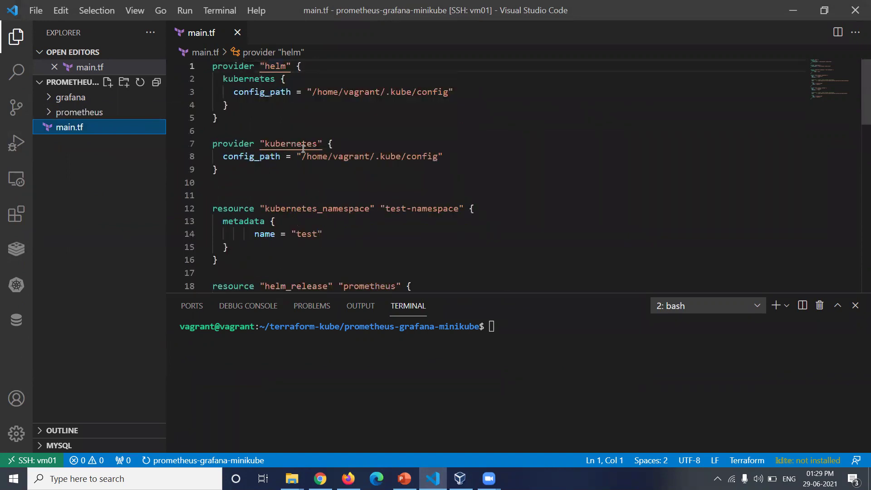
pyautogui.moveTo(289, 224)
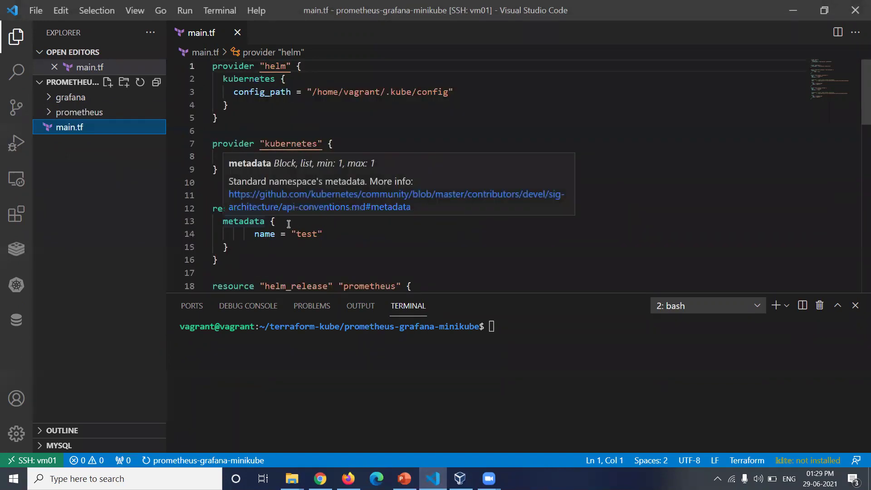
pyautogui.moveTo(311, 240)
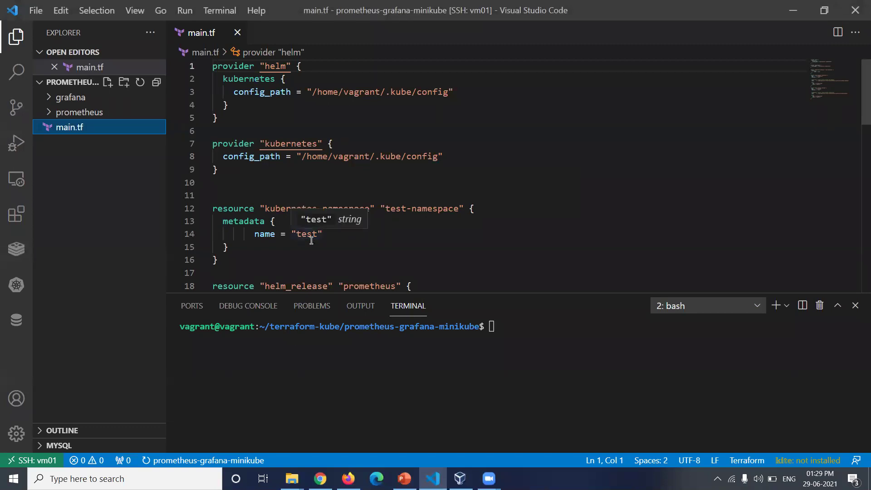
pyautogui.scroll(-1, 266, 247)
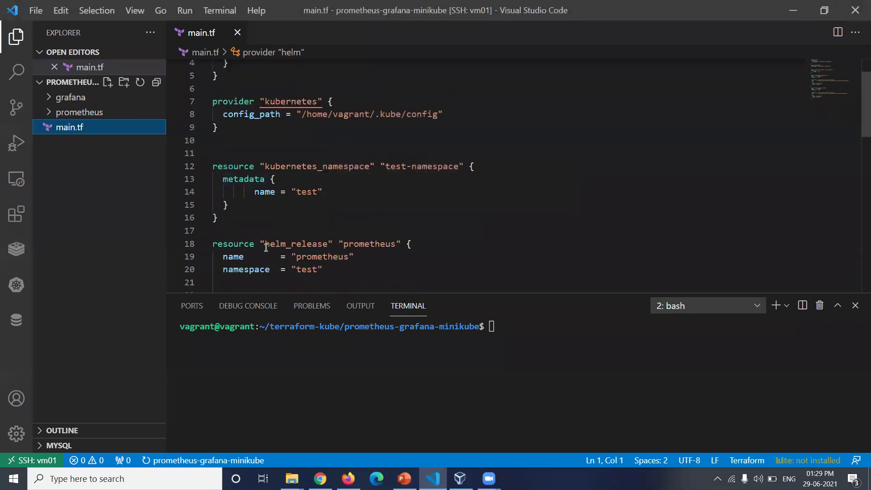
pyautogui.scroll(-2, 351, 247)
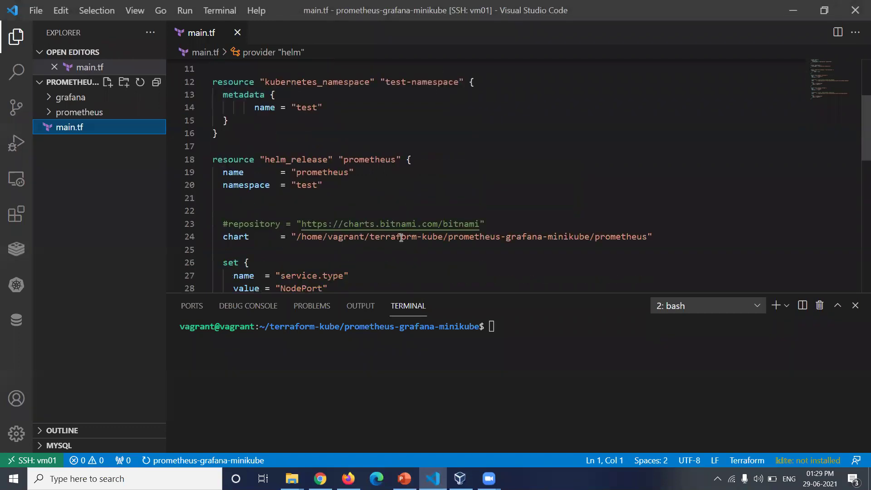
pyautogui.scroll(-6, 401, 238)
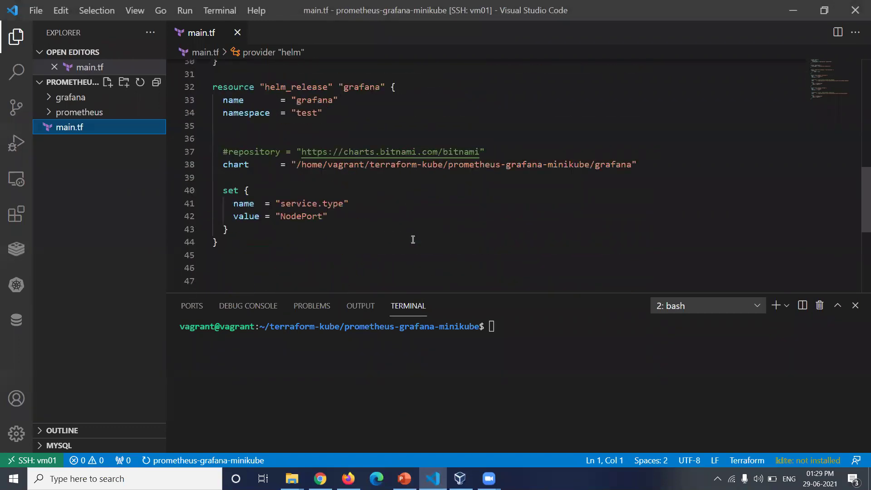
# - Run terraform init in the terminal to initialise the project
pyautogui.click(498, 323)
pyautogui.write('terrafomr')
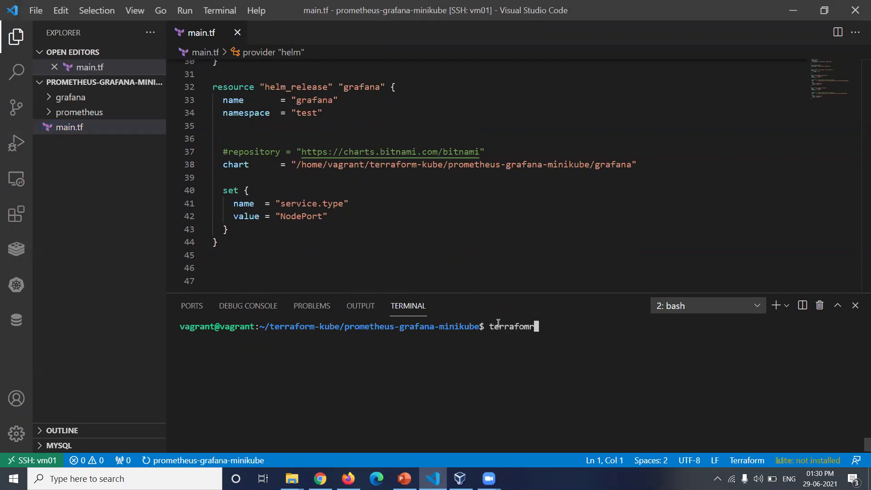
pyautogui.press('BackSpace')
pyautogui.press('BackSpace')
pyautogui.write('rm init')
pyautogui.press('Return')
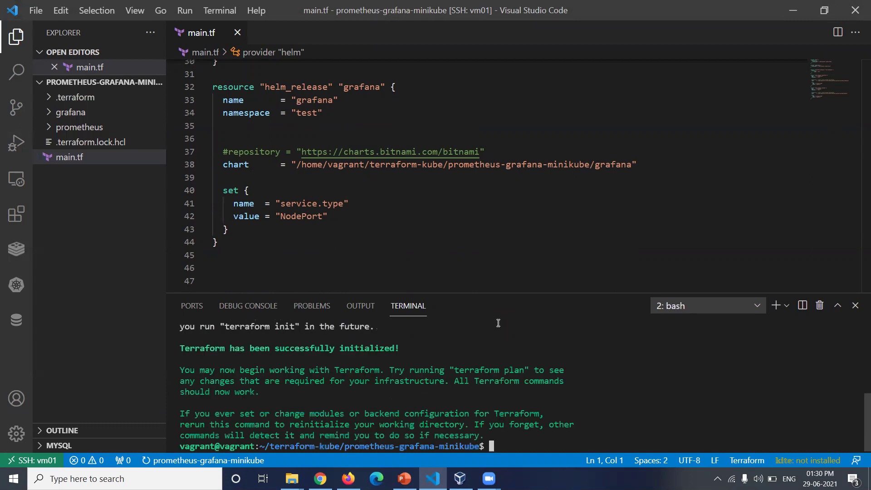
# - Run terraform plan, which reports 3 to add, 0 to change, 0 to destroy
pyautogui.write('terraform pla')
pyautogui.press('BackSpace')
pyautogui.press('BackSpace')
pyautogui.press('BackSpace')
pyautogui.write('pal')
pyautogui.press('BackSpace')
pyautogui.press('BackSpace')
pyautogui.write('lan')
pyautogui.press('Return')
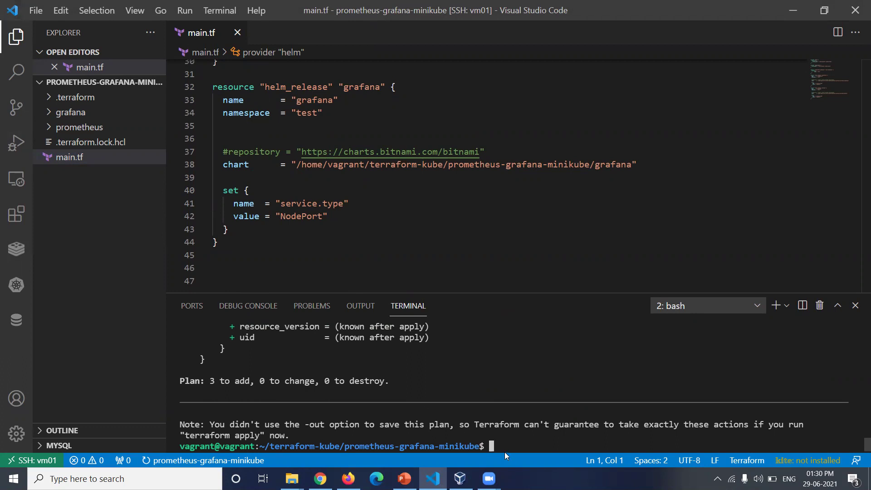
# - Run terraform apply --auto-approve, creating the test namespace and the prometheus and grafana releases
pyautogui.press('Up')
pyautogui.press('BackSpace')
pyautogui.press('BackSpace')
pyautogui.press('BackSpace')
pyautogui.press('BackSpace')
pyautogui.write('apply a--')
pyautogui.press('BackSpace')
pyautogui.press('BackSpace')
pyautogui.press('BackSpace')
pyautogui.write('--auto-a')
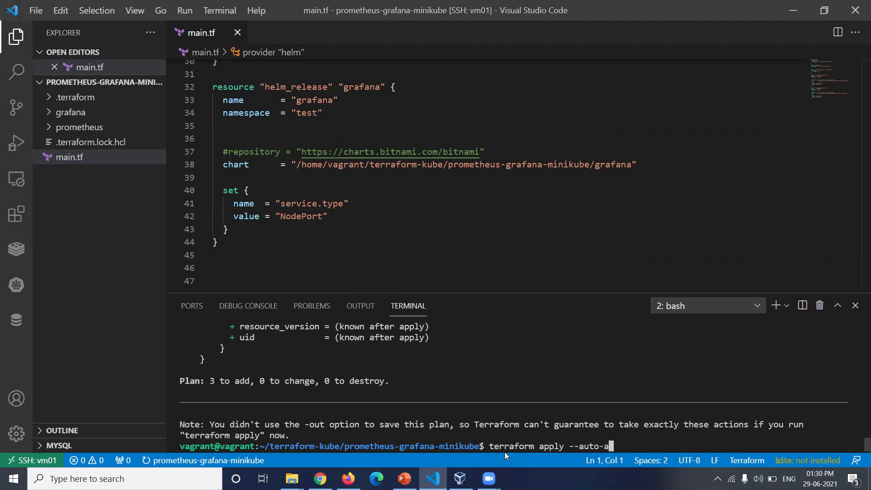
pyautogui.write('pprove')
pyautogui.press('Return')
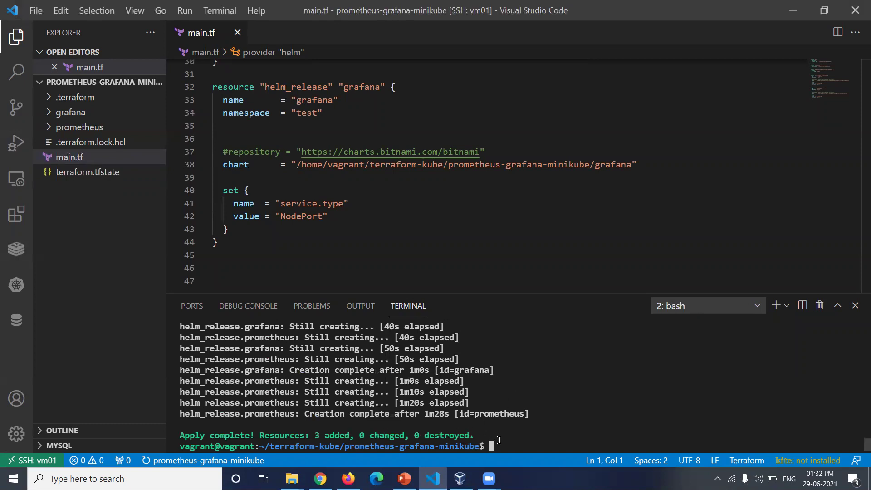
# - List the test namespace's pods and services, showing grafana on NodePort 30103 and prometheus-server on 30106
pyautogui.write('kubectl get po -n test')
pyautogui.press('Return')
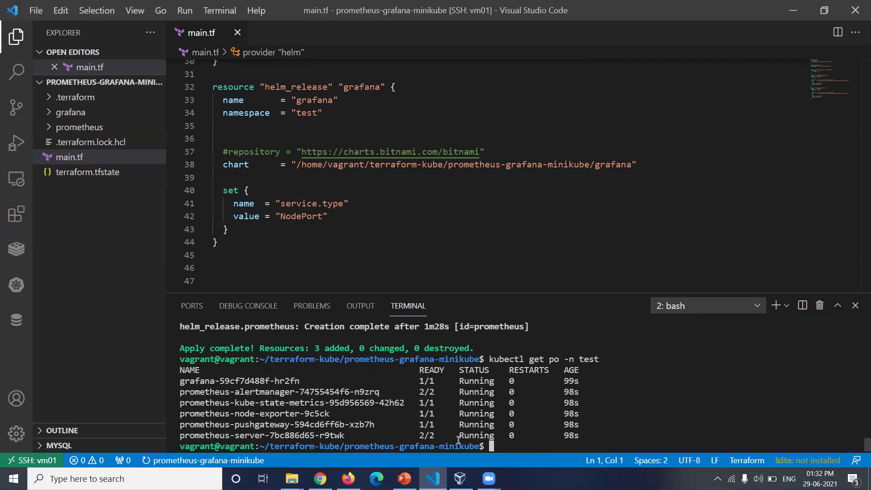
pyautogui.press('Up')
pyautogui.press('Left')
pyautogui.press('Left')
pyautogui.press('Left')
pyautogui.press('Left')
pyautogui.press('Left')
pyautogui.press('Left')
pyautogui.press('Left')
pyautogui.press('Left')
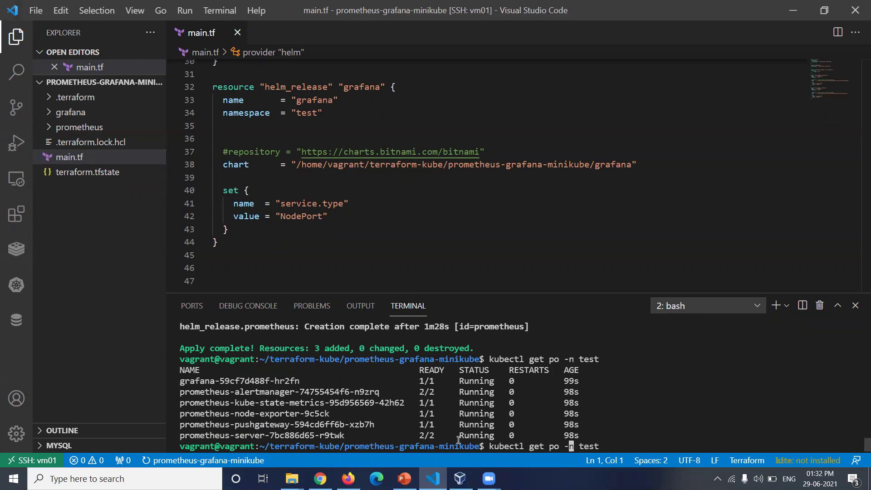
pyautogui.press('BackSpace')
pyautogui.press('BackSpace')
pyautogui.write('svc')
pyautogui.press('Return')
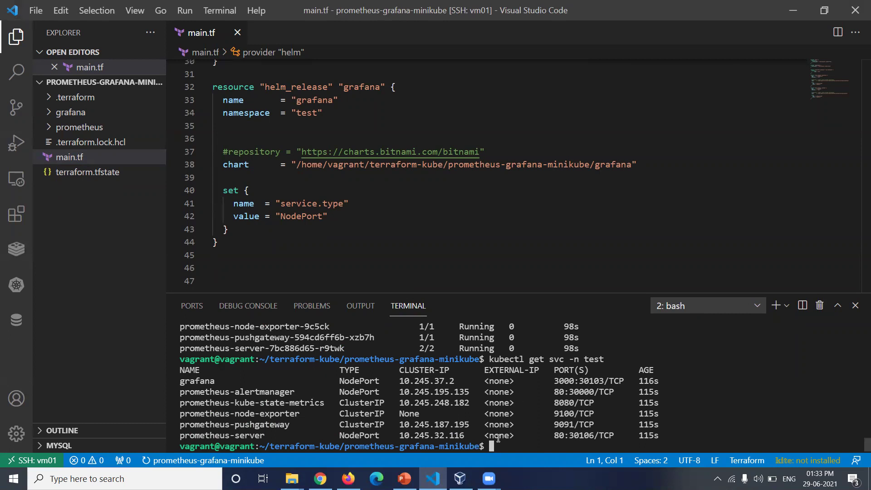
# - Run kubectl get no -n test -o wide and copy the node's external IP 165.232.183.187
pyautogui.press('Up')
pyautogui.press('Left')
pyautogui.press('Left')
pyautogui.press('Left')
pyautogui.press('Left')
pyautogui.press('Left')
pyautogui.press('Left')
pyautogui.press('Left')
pyautogui.press('Left')
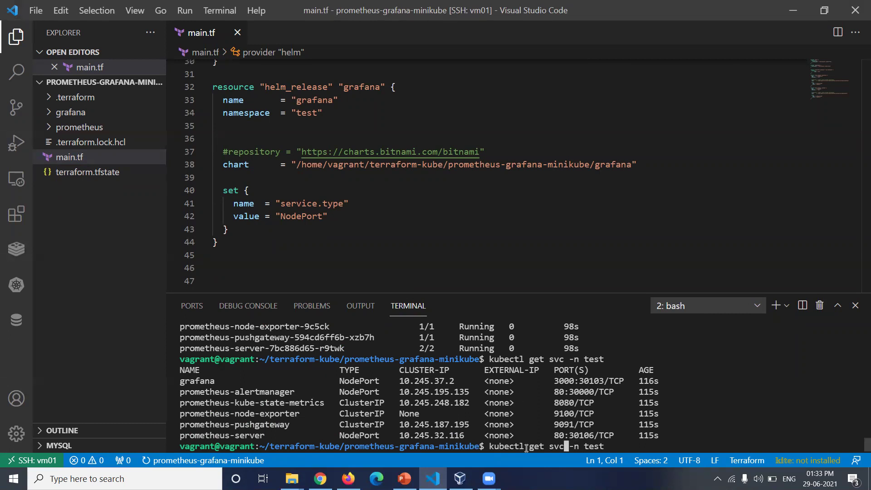
pyautogui.press('BackSpace')
pyautogui.press('BackSpace')
pyautogui.press('BackSpace')
pyautogui.write('ni')
pyautogui.press('BackSpace')
pyautogui.write('o')
pyautogui.press('Right')
pyautogui.press('Right')
pyautogui.press('Right')
pyautogui.press('Right')
pyautogui.press('Right')
pyautogui.press('Right')
pyautogui.press('Right')
pyautogui.write('-o wide')
pyautogui.press('Return')
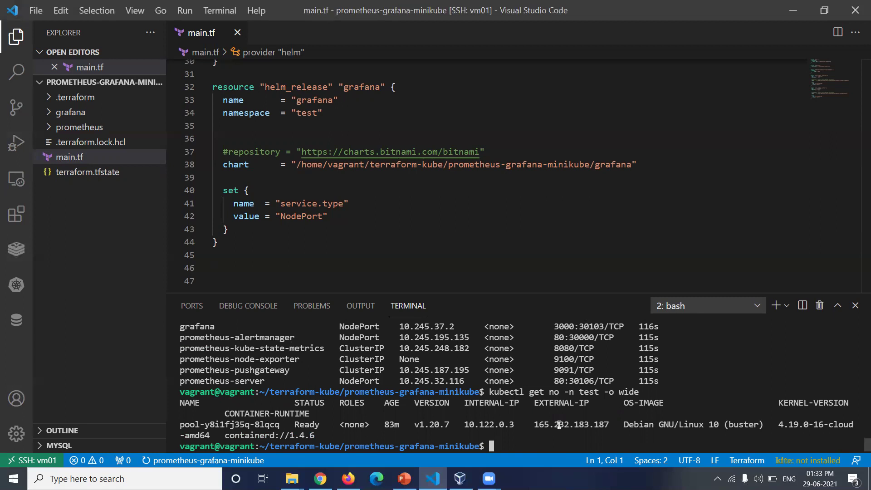
pyautogui.doubleClick(559, 424)
pyautogui.hotkey('ctrl', 'c')
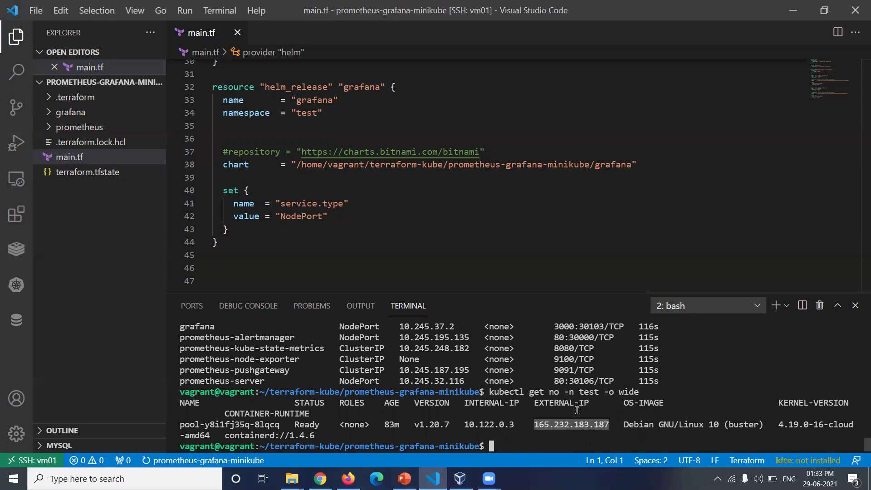
pyautogui.click(348, 478)
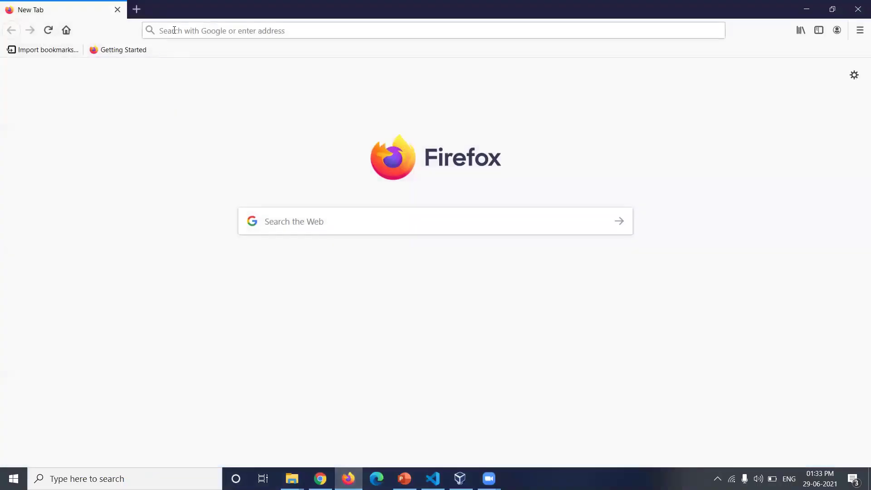
# - Open Prometheus at 165.232.183.187:30106 and Grafana at 165.232.183.187:30103 in separate tabs
pyautogui.click(174, 29)
pyautogui.hotkey('ctrl', 'v')
pyautogui.write(':')
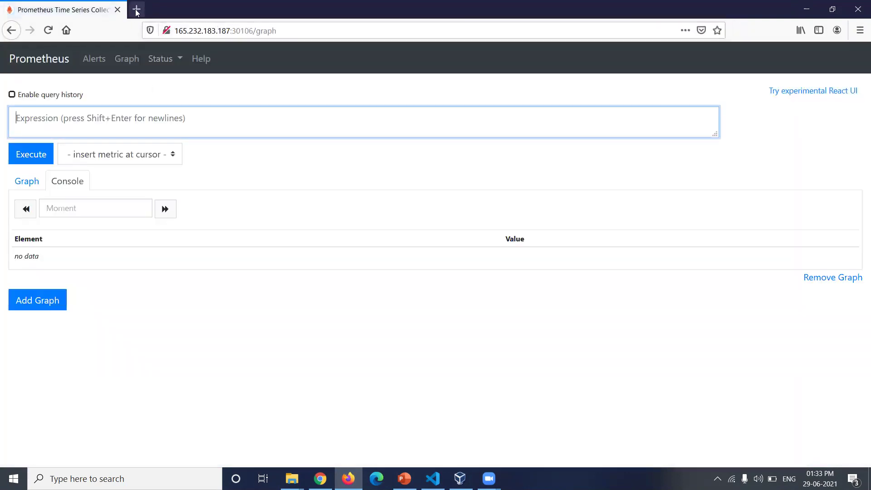
pyautogui.click(136, 9)
pyautogui.hotkey('ctrl', 'v')
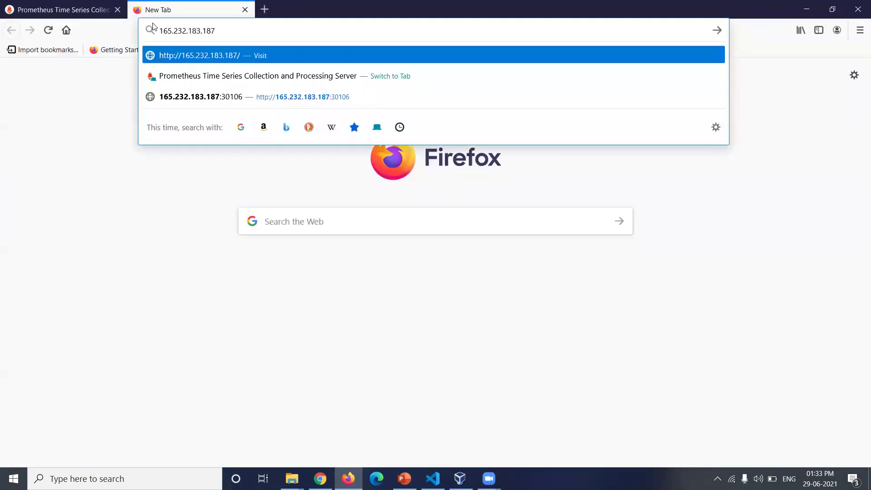
pyautogui.write(':30103/login')
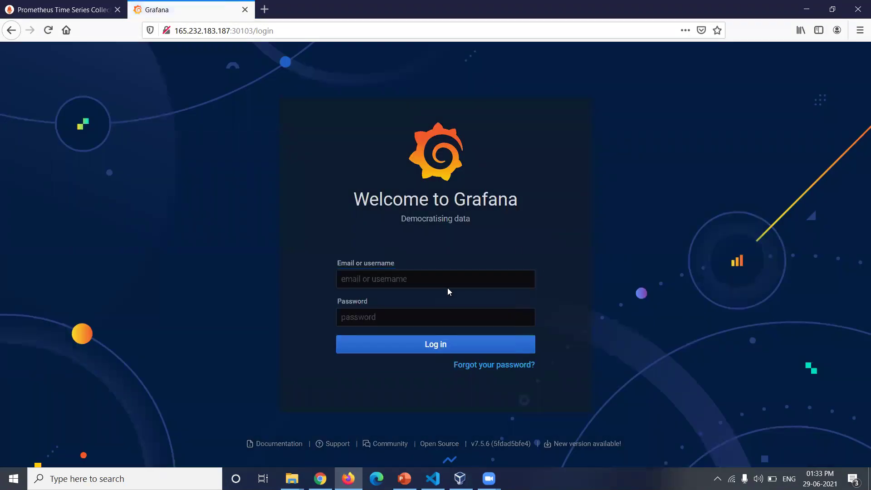
# - Log in to Grafana with the admin account's credentials and skip the password change
pyautogui.click(433, 279)
pyautogui.write('admin')
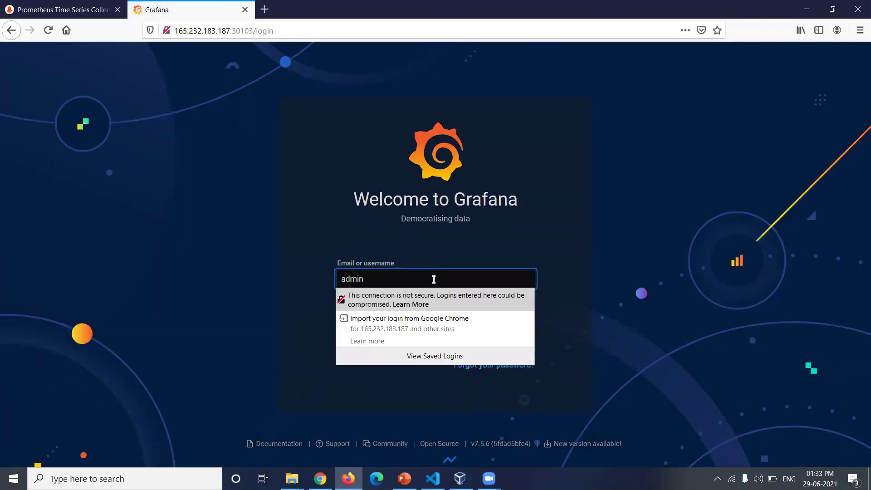
pyautogui.click(430, 318)
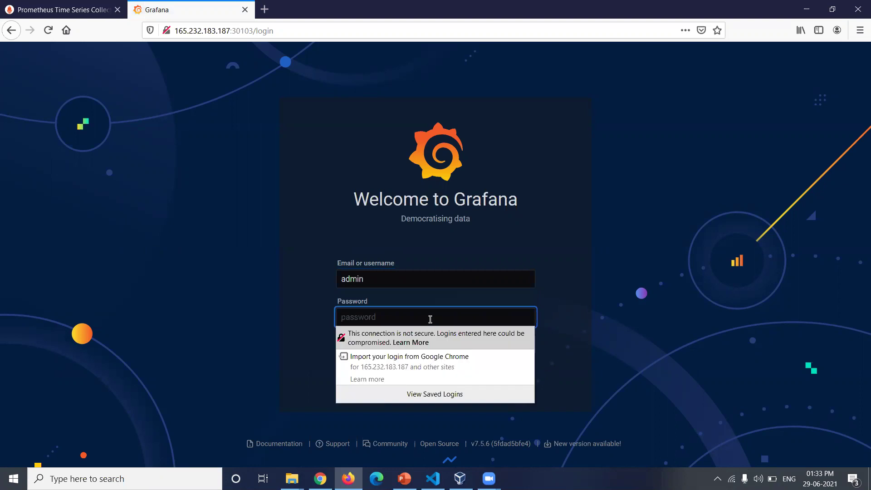
pyautogui.write('admin')
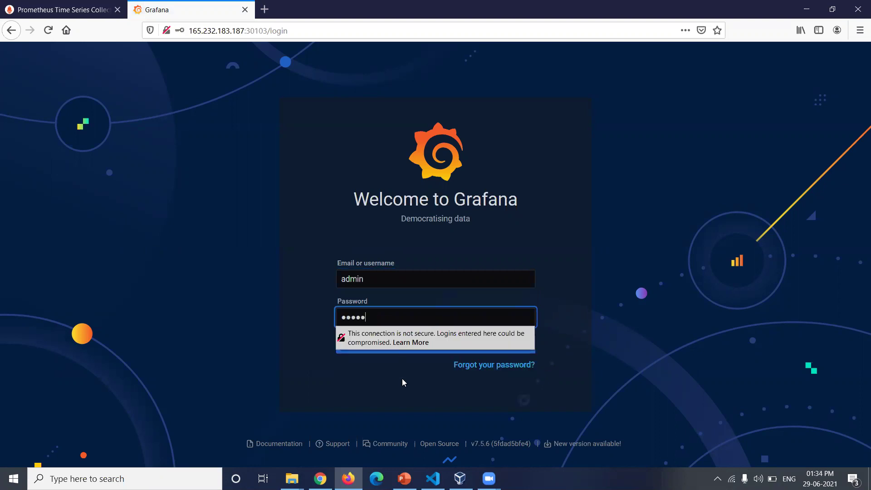
pyautogui.click(389, 346)
pyautogui.click(279, 149)
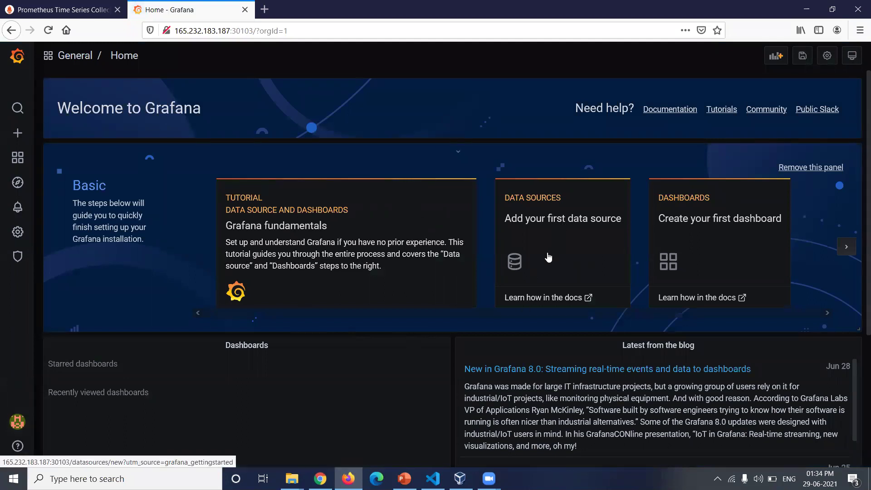
pyautogui.click(570, 233)
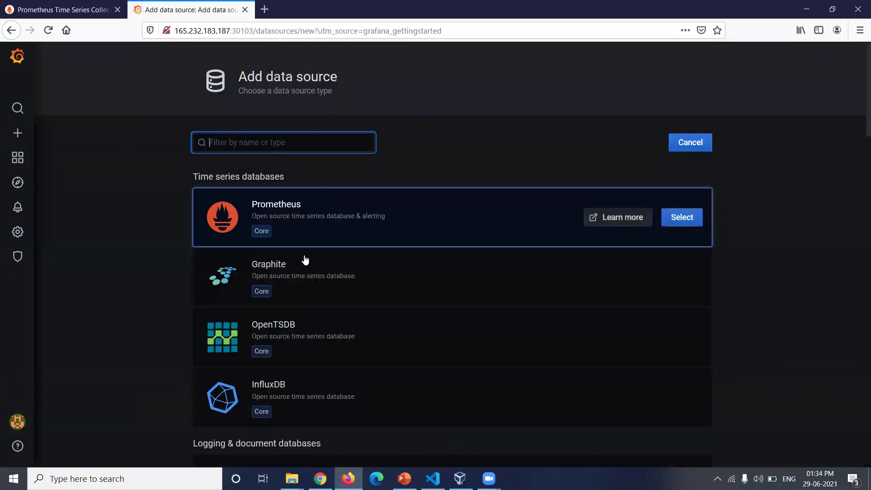
pyautogui.click(675, 217)
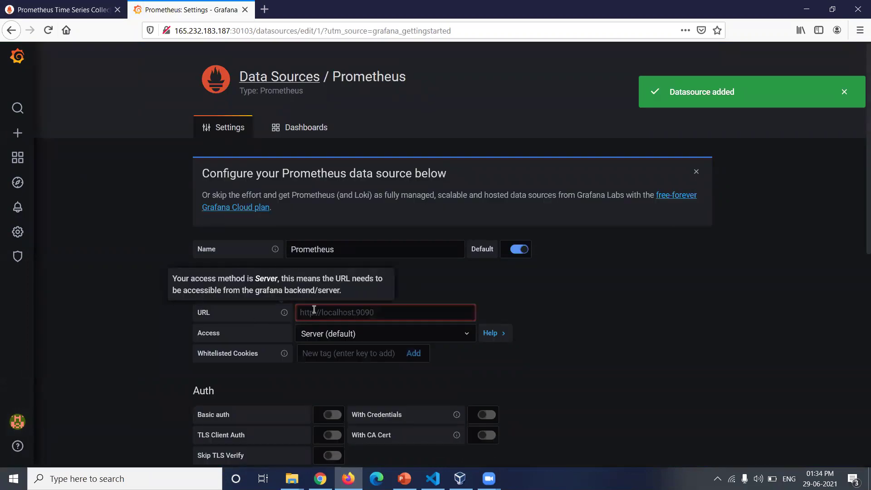
pyautogui.click(53, 10)
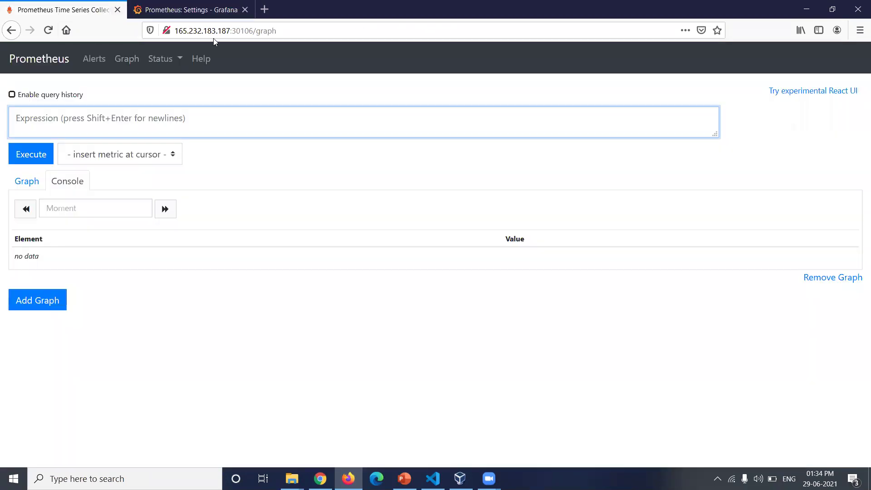
pyautogui.moveTo(251, 31); pyautogui.dragTo(173, 31)
pyautogui.hotkey('ctrl', 'c')
pyautogui.click(190, 9)
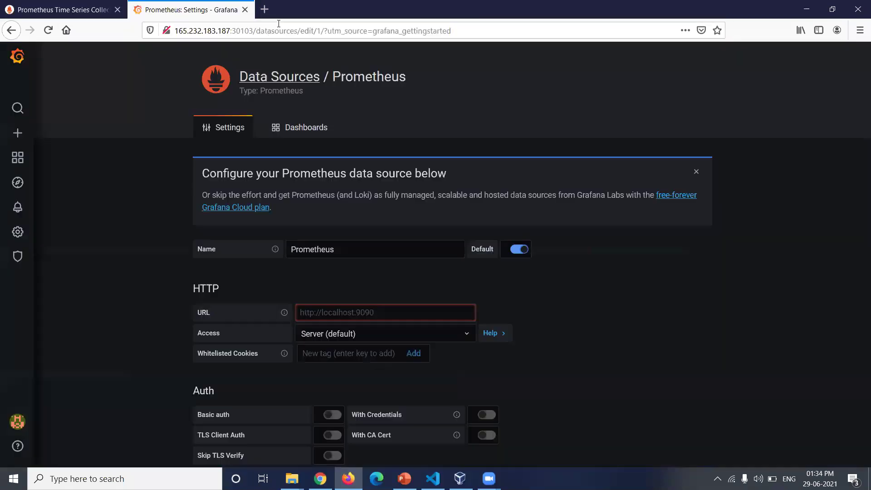
pyautogui.click(361, 313)
pyautogui.hotkey('ctrl', 'v')
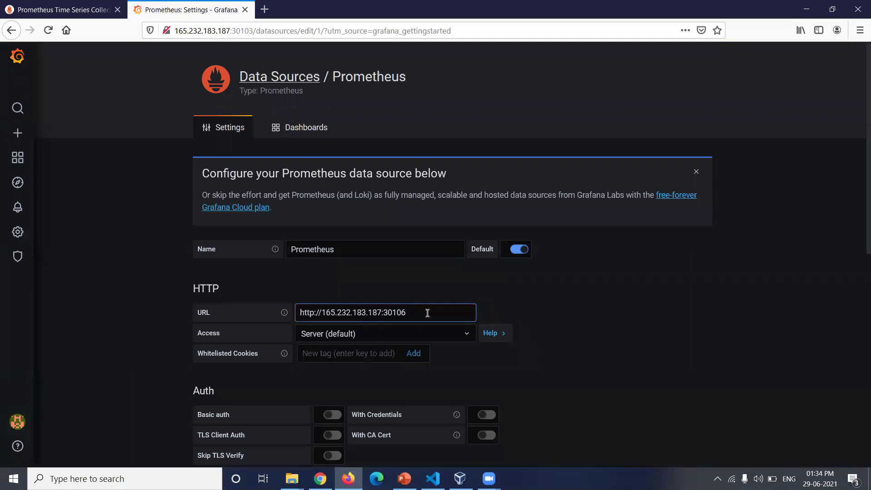
# - Set the data source's HTTP method to GET, then save and test it
pyautogui.scroll(-8, 431, 336)
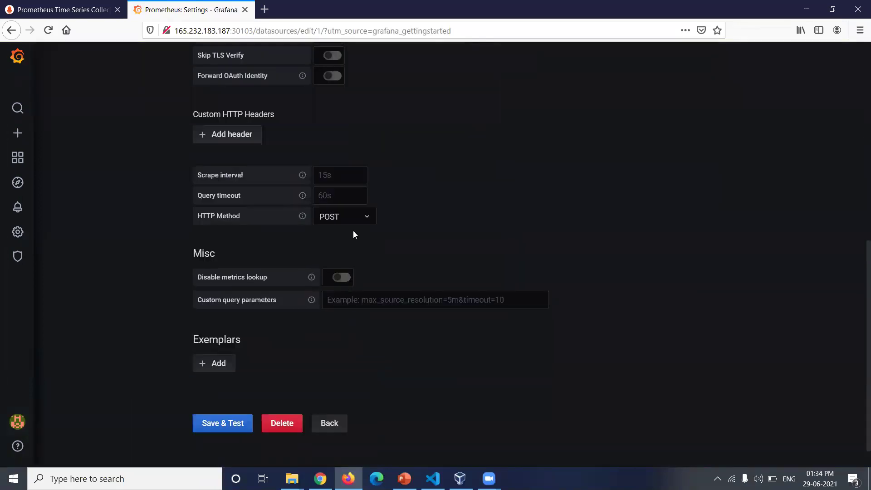
pyautogui.click(325, 215)
pyautogui.click(324, 252)
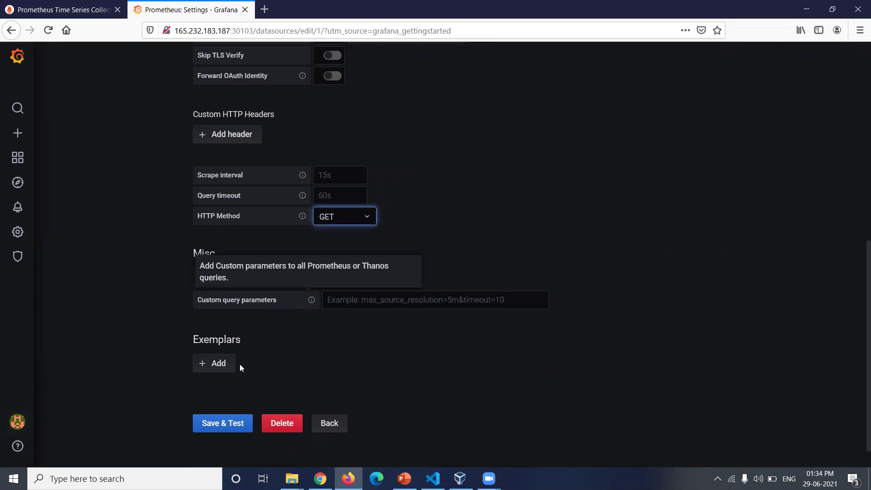
pyautogui.click(218, 427)
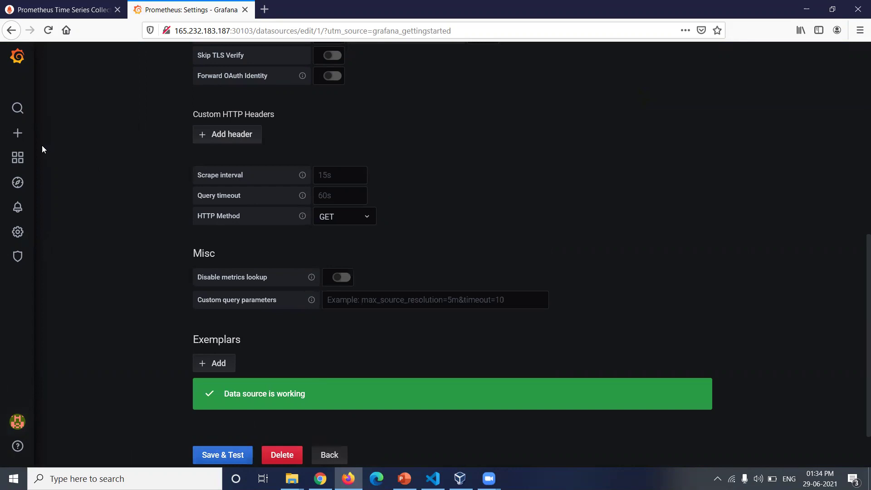
# - Load Grafana.com dashboard 6417 on the dashboard import page
pyautogui.moveTo(32, 142)
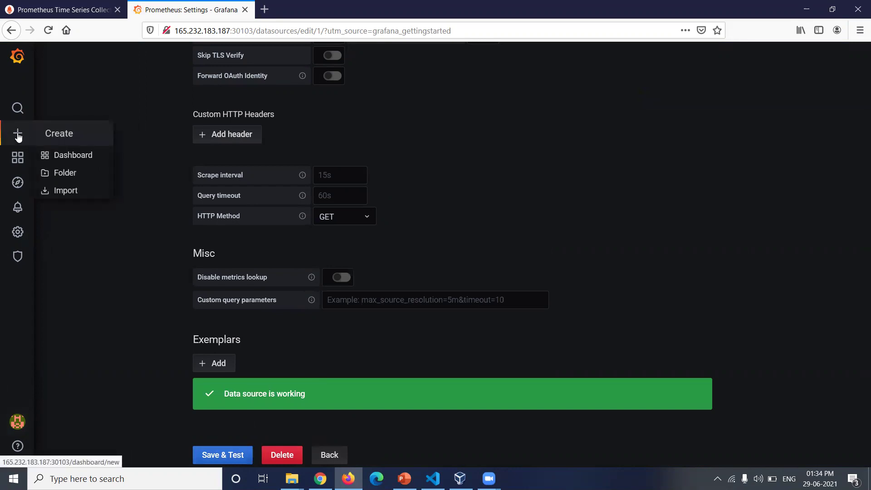
pyautogui.click(64, 190)
pyautogui.click(260, 202)
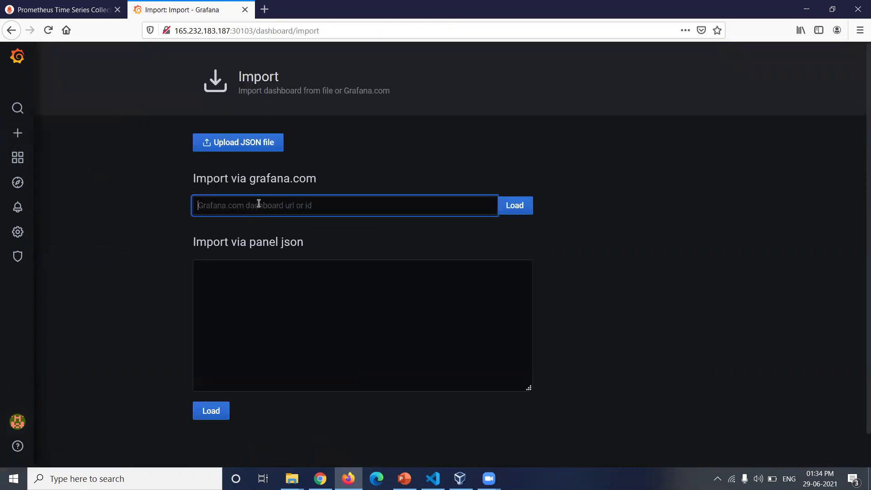
pyautogui.write('6417')
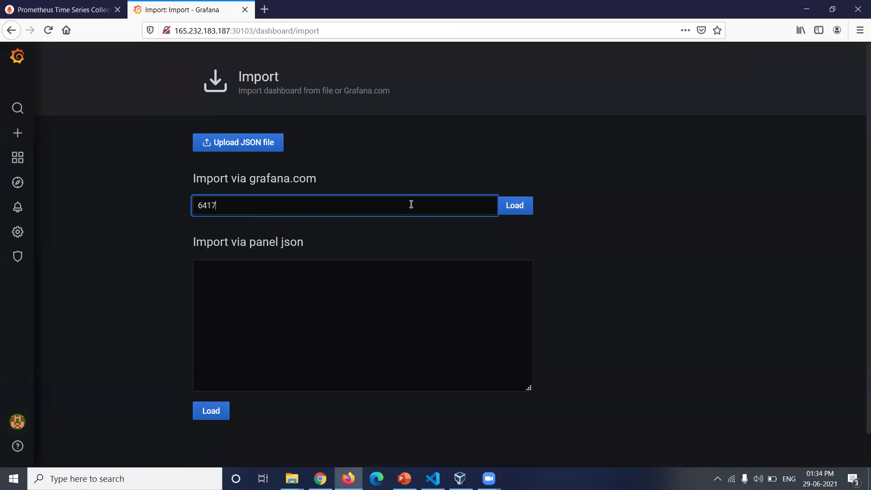
pyautogui.click(522, 212)
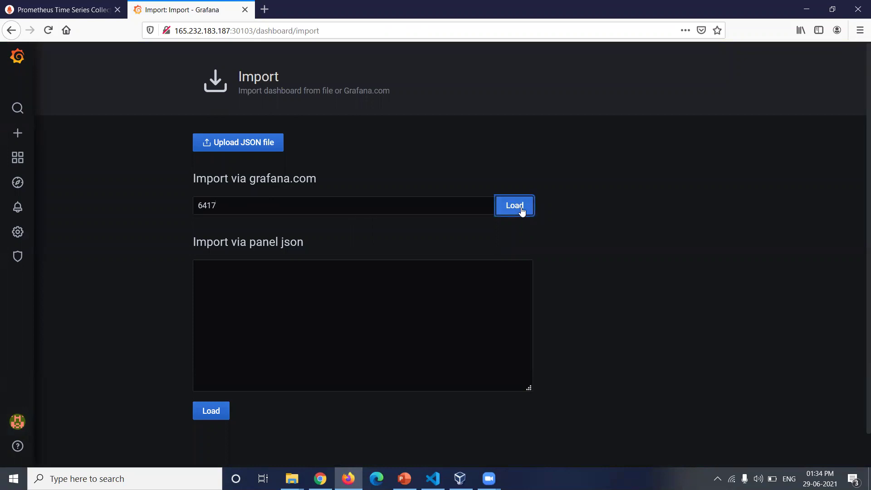
# - Choose the Prometheus data source and import the Kubernetes Cluster (Prometheus) dashboard
pyautogui.scroll(-1, 433, 238)
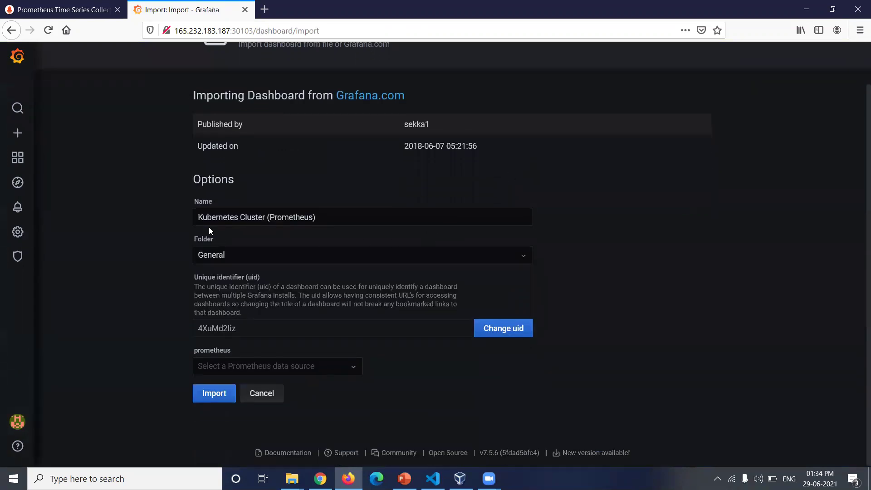
pyautogui.click(268, 369)
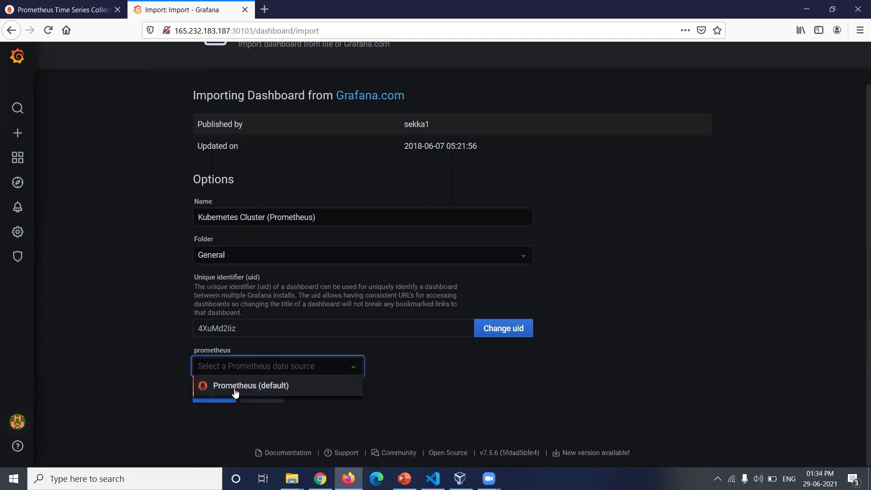
pyautogui.click(233, 388)
pyautogui.click(214, 401)
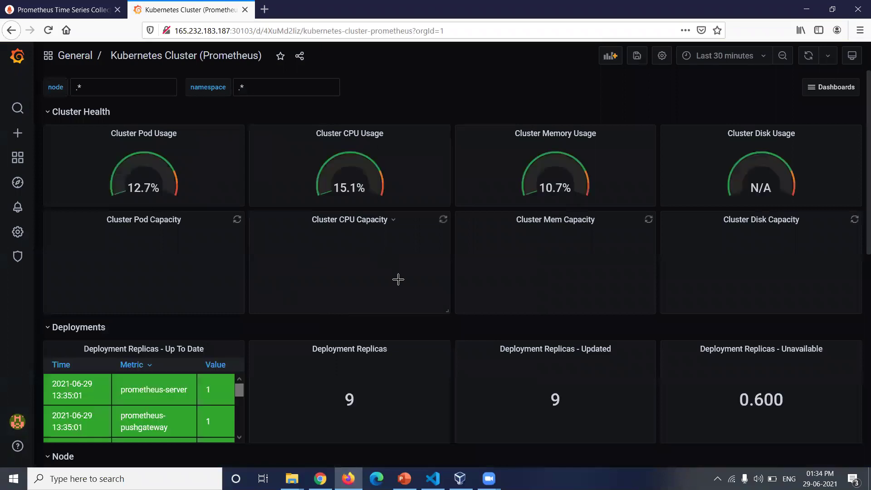
pyautogui.scroll(-1, 380, 323)
pyautogui.scroll(1, 312, 273)
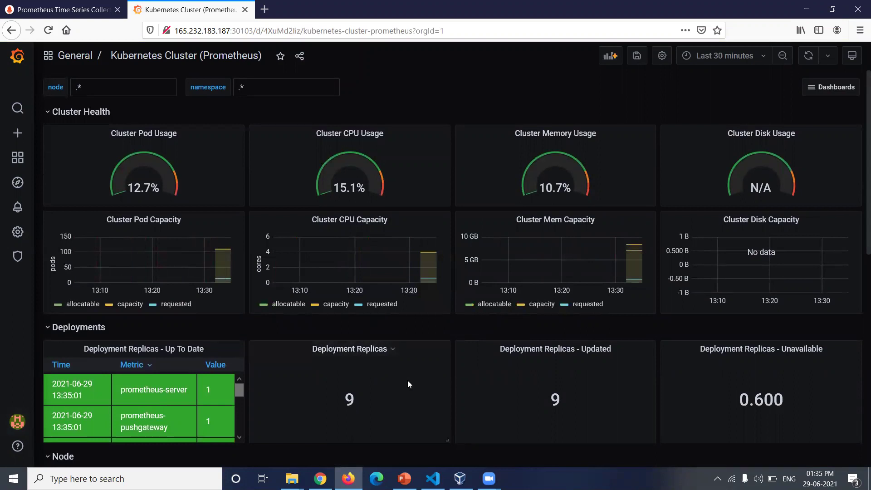
pyautogui.scroll(-3, 402, 379)
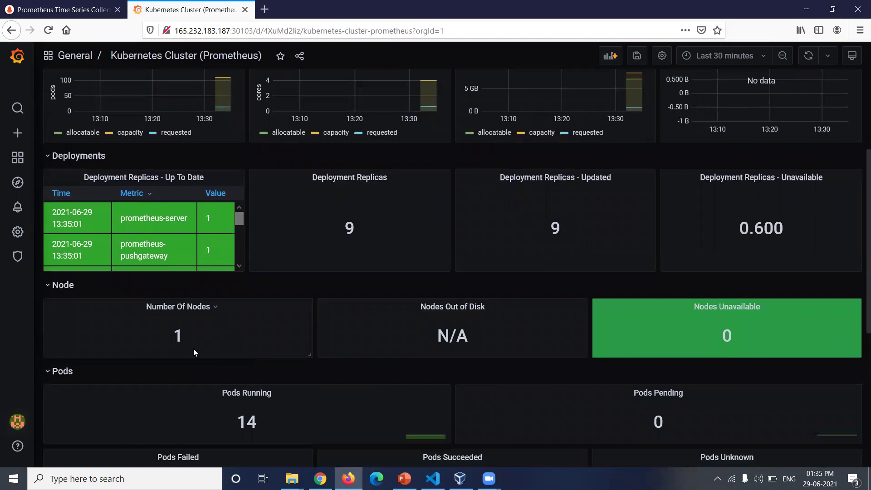
pyautogui.scroll(-1, 193, 349)
pyautogui.scroll(-3, 262, 345)
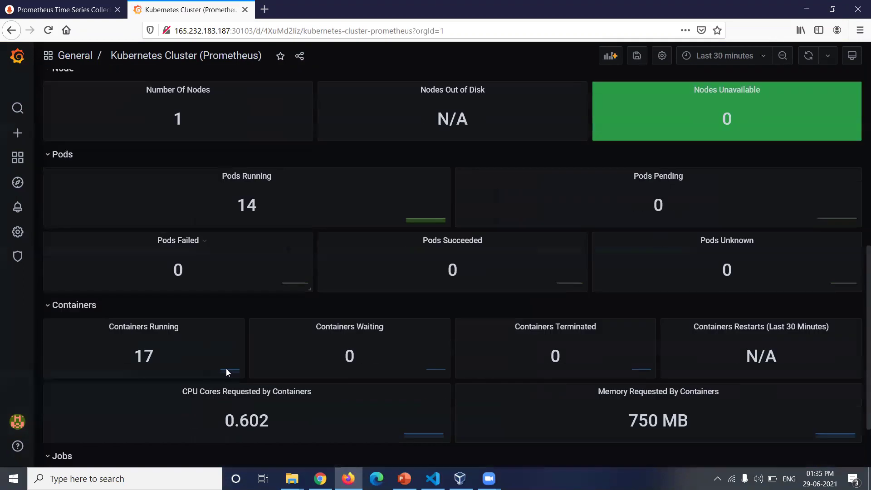
pyautogui.scroll(10, 171, 341)
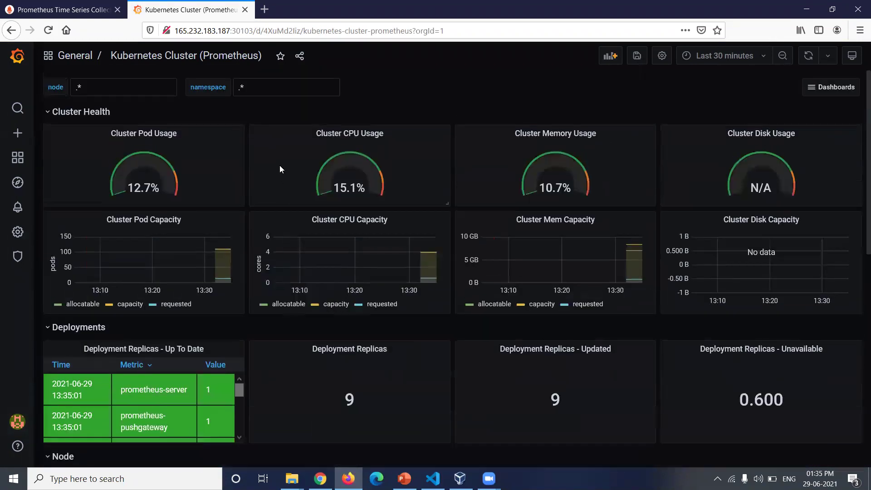
# - Set the namespace variable to test and review the panels showing 5 replicas and 6 pods
pyautogui.click(223, 87)
pyautogui.write('test')
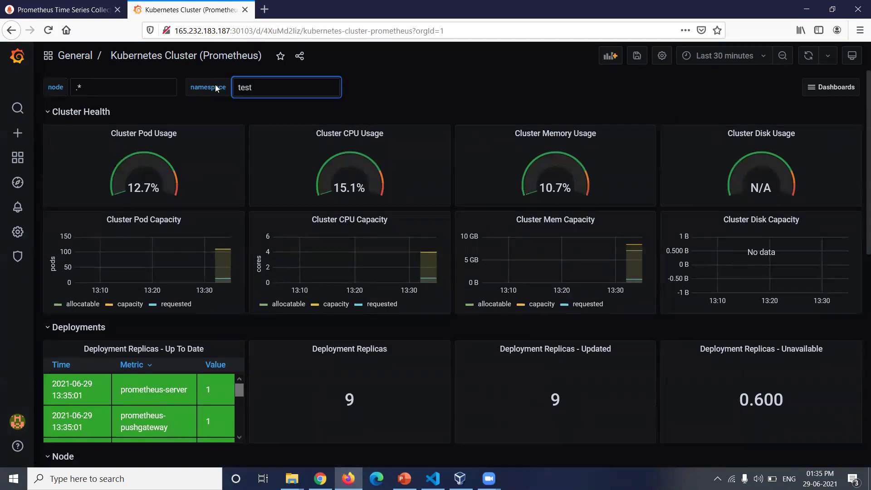
pyautogui.press('Return')
pyautogui.scroll(-8, 269, 114)
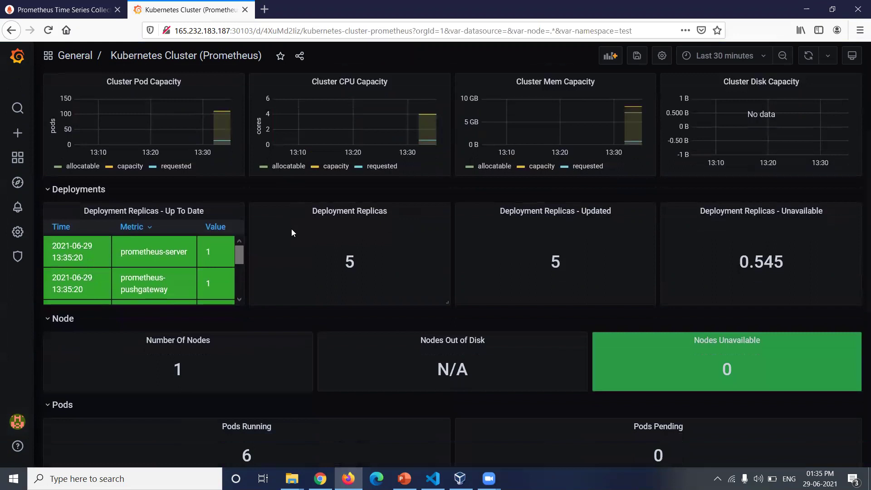